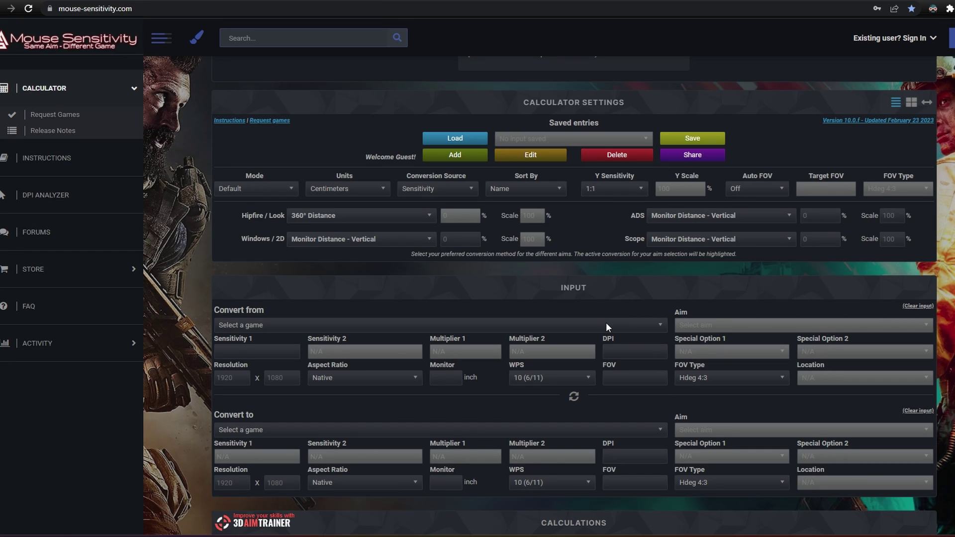
# Search 'ape' in the Convert from game list and select Apex Legends.
pyautogui.click(605, 322)
pyautogui.write('ape')
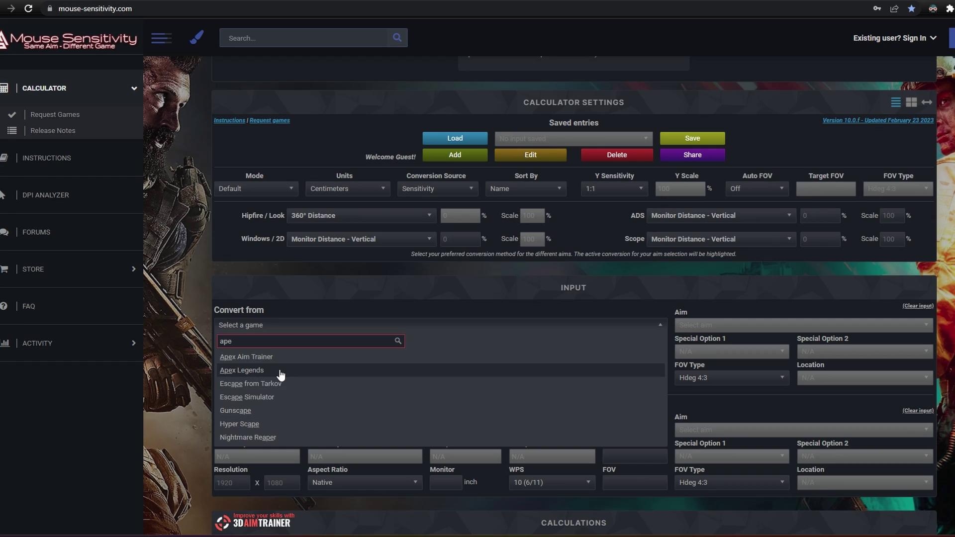
pyautogui.click(249, 370)
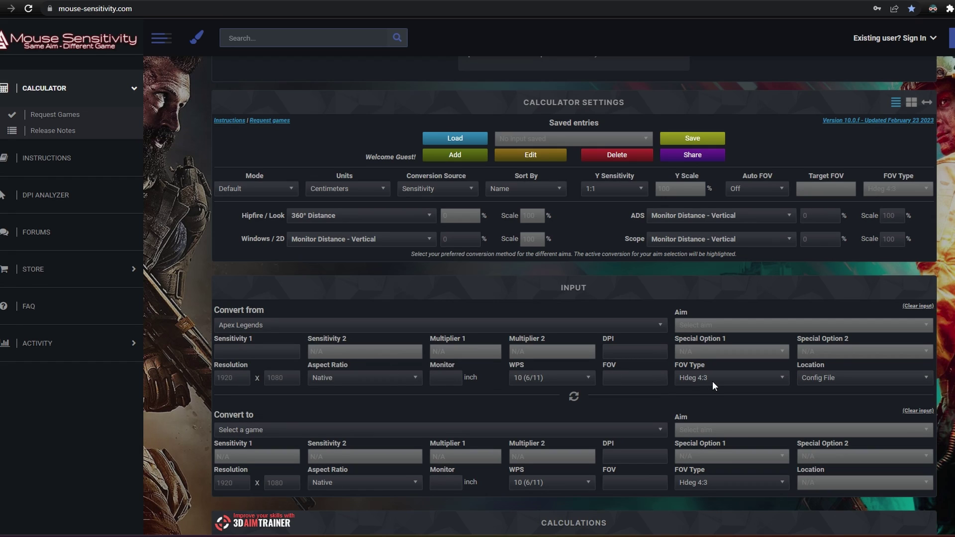
# Change the Apex Legends sensitivity Location from Config File to In-game.
pyautogui.click(890, 382)
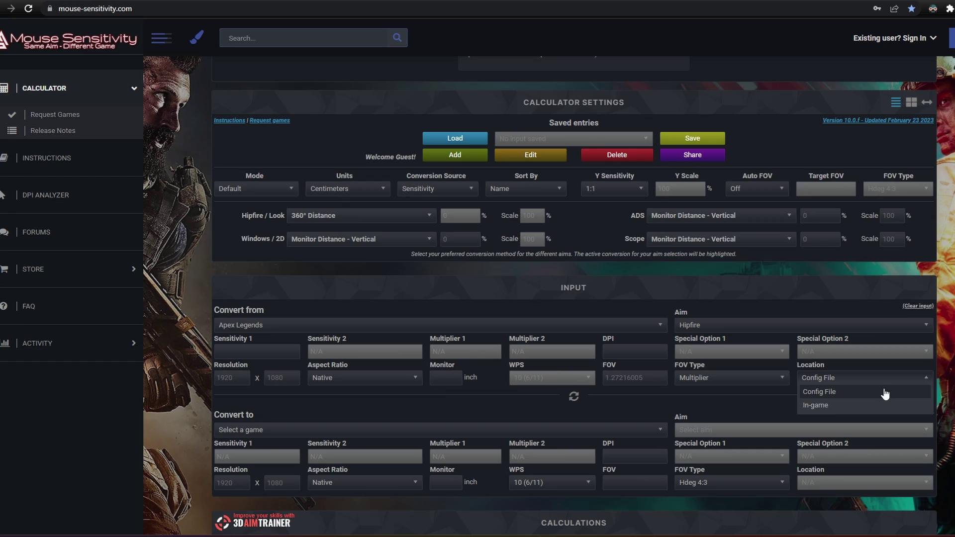
pyautogui.click(846, 406)
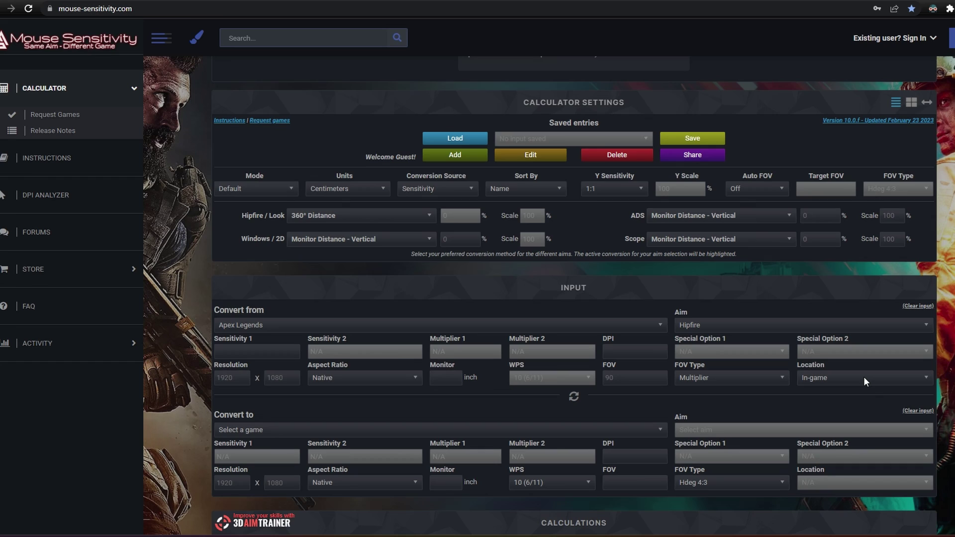
pyautogui.click(863, 382)
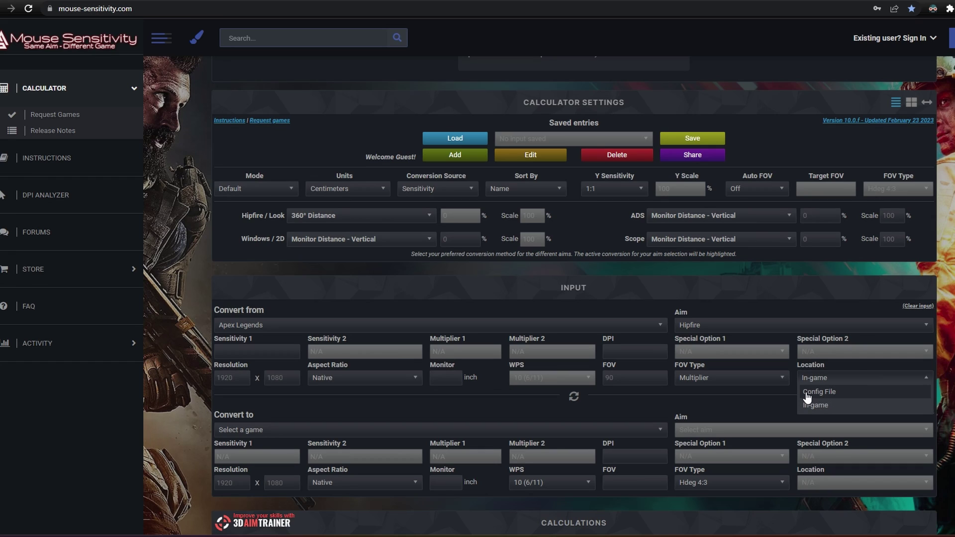
# Keep Location at In-game and enter Apex sensitivity 1, DPI 1200 and FOV 105.
pyautogui.click(845, 405)
pyautogui.click(259, 351)
pyautogui.write('1')
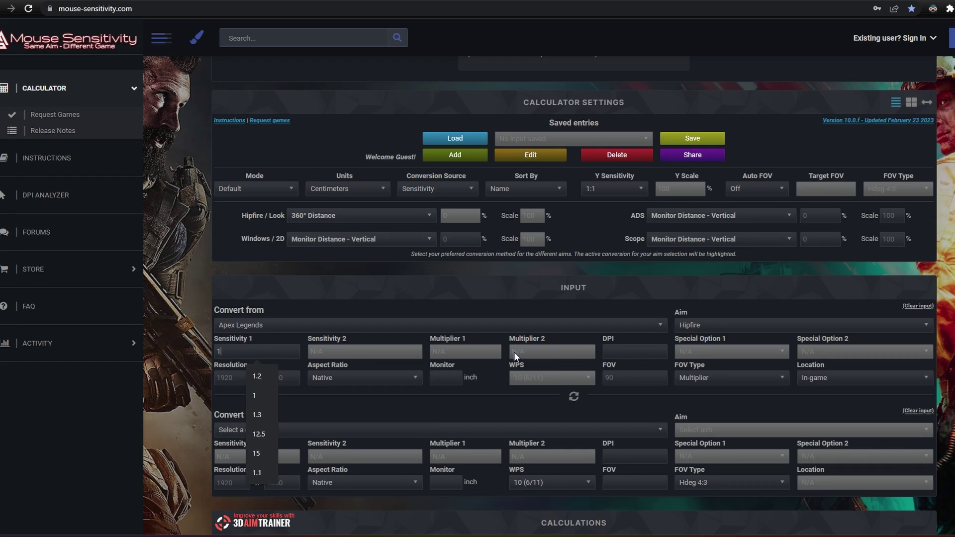
pyautogui.click(610, 351)
pyautogui.write('1200')
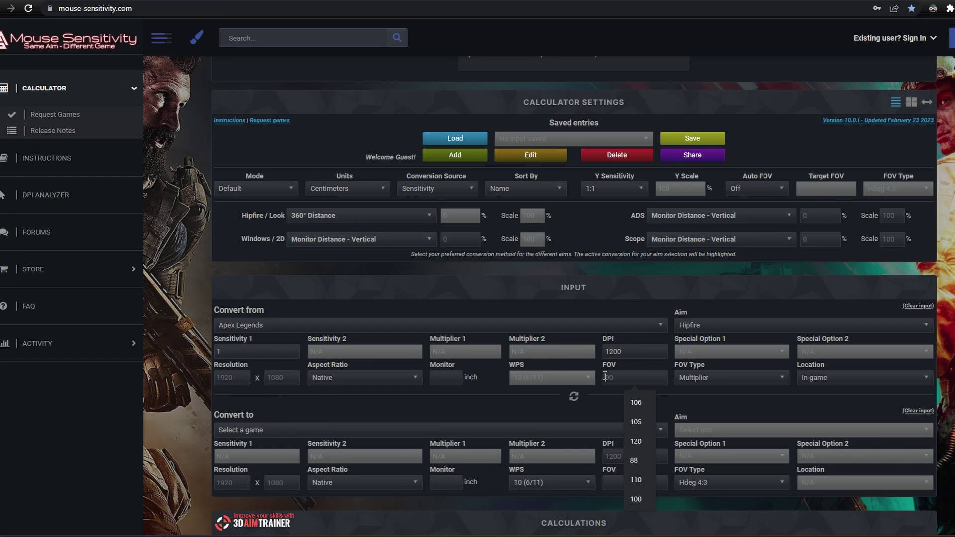
pyautogui.click(605, 376)
pyautogui.write('105')
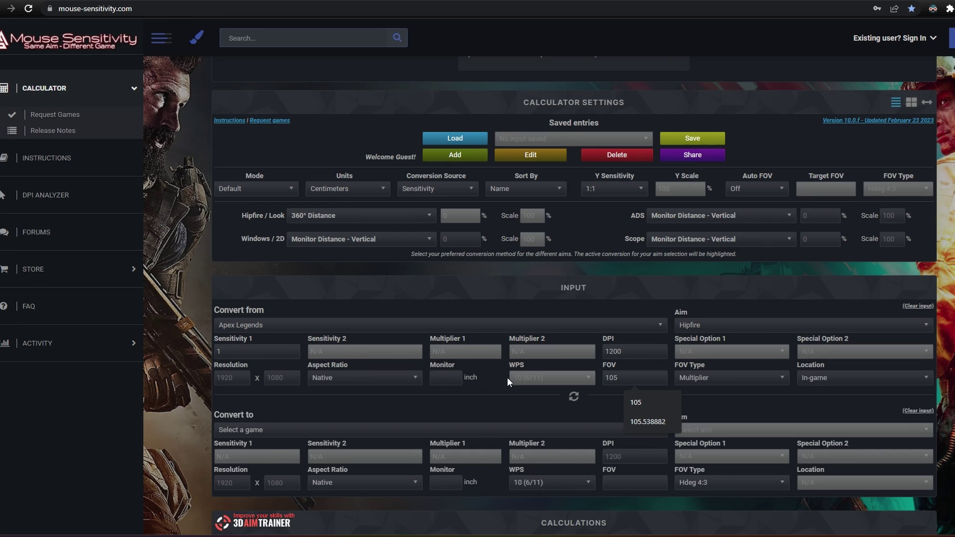
# Search 'dest' to pick Destiny 2 as the Convert to game, then edit its FOV to 105.
pyautogui.click(563, 430)
pyautogui.write('dest')
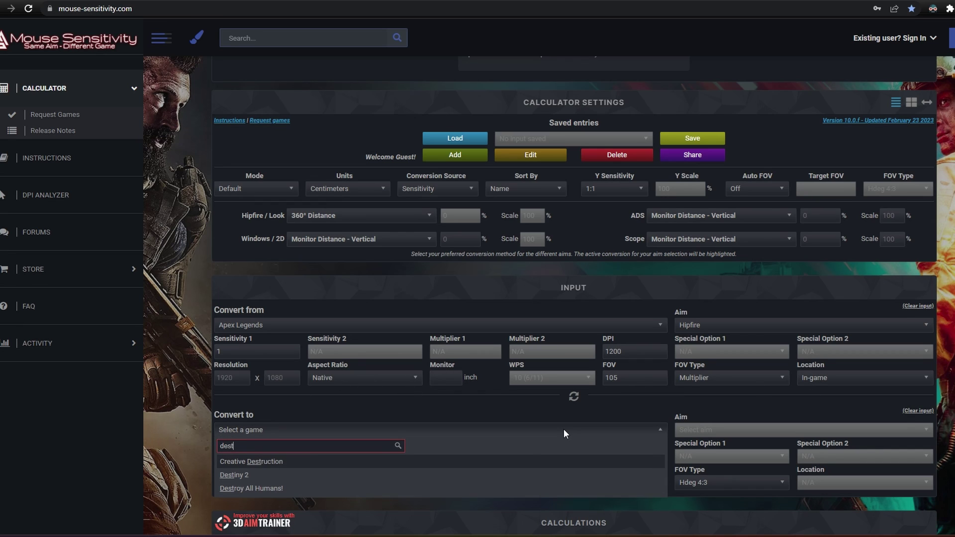
pyautogui.click(636, 475)
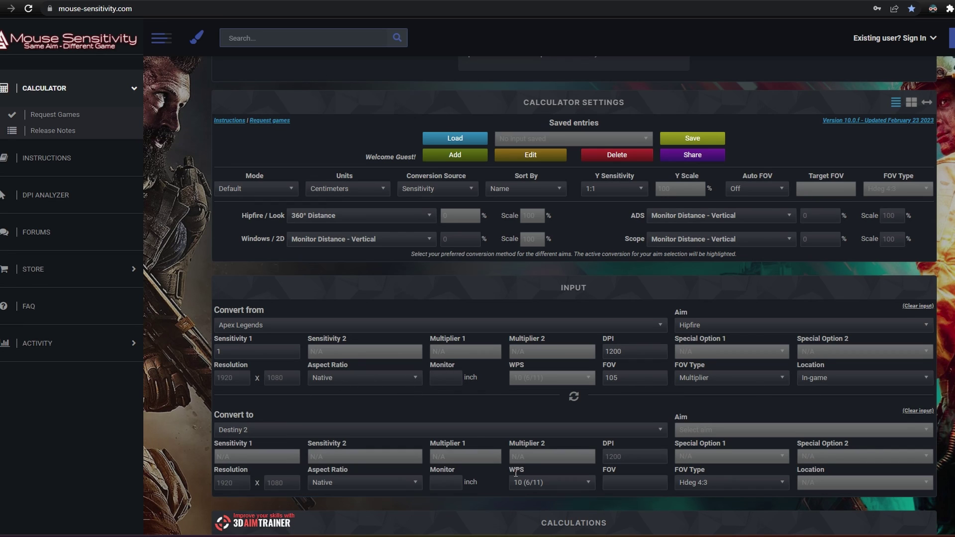
pyautogui.click(636, 485)
pyautogui.click(637, 459)
pyautogui.scroll(-6, 647, 492)
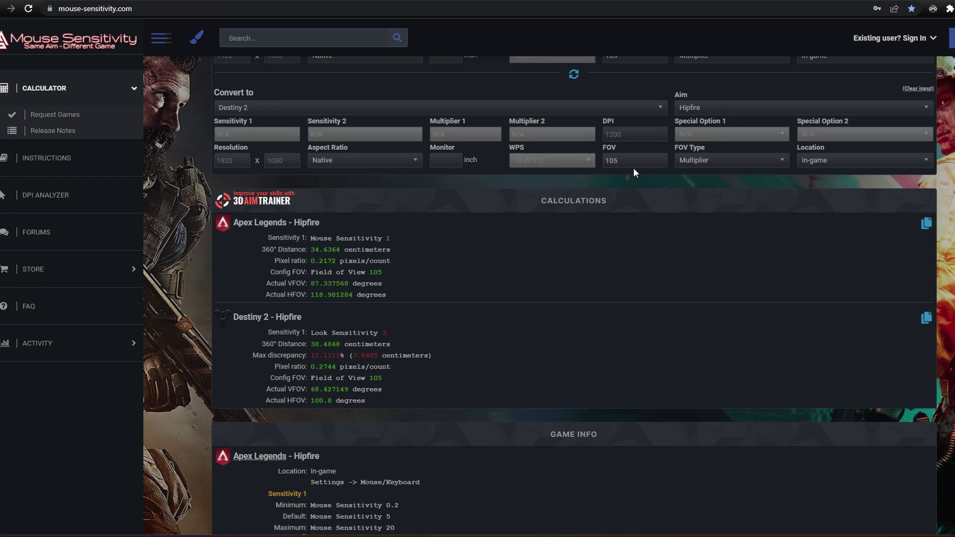
# Set the Destiny 2 DPI to 1000, giving Look Sensitivity 4 with 0% discrepancy.
pyautogui.click(635, 134)
pyautogui.write('1100')
pyautogui.write('1000')
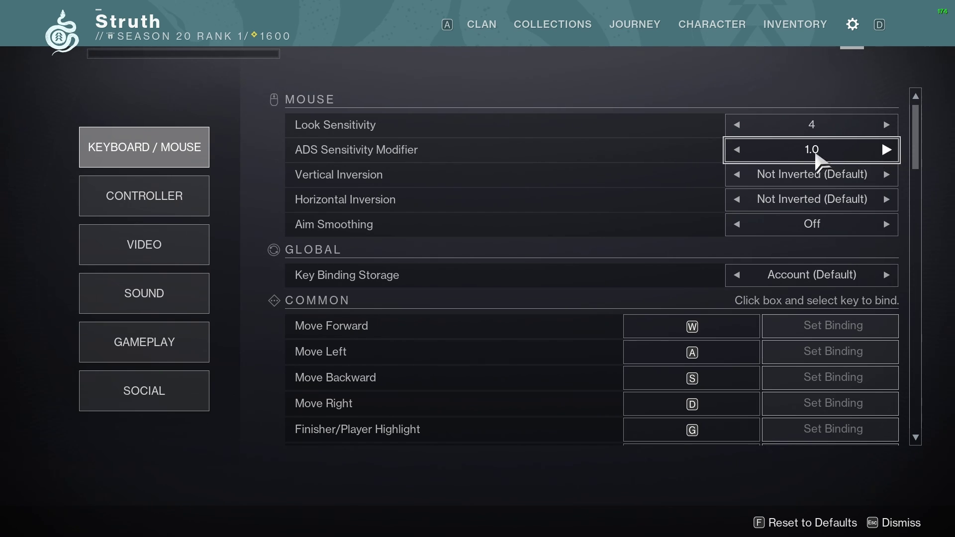
# Step the Destiny 2 ADS Sensitivity Modifier down from 1.0 through 0.9 and 0.8 to 0.7.
pyautogui.click(737, 151)
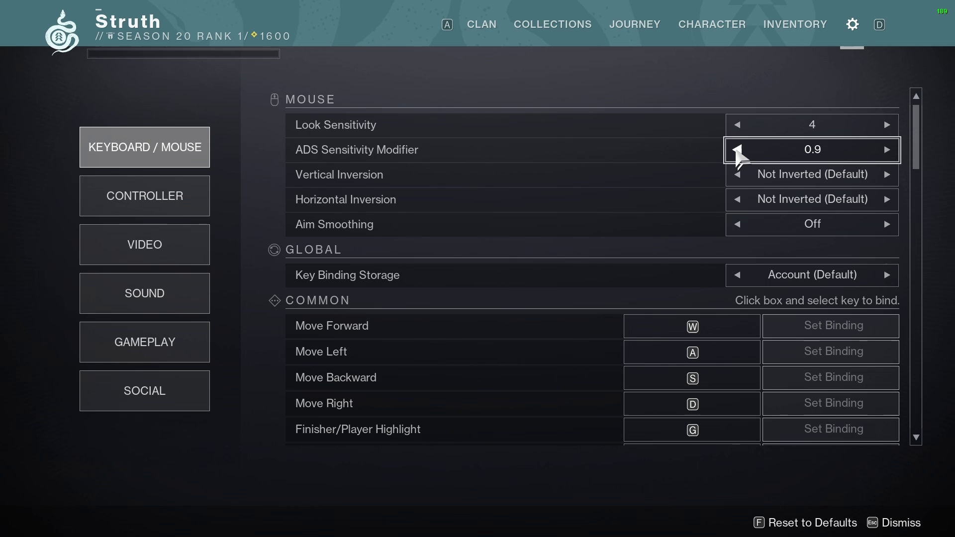
pyautogui.click(737, 149)
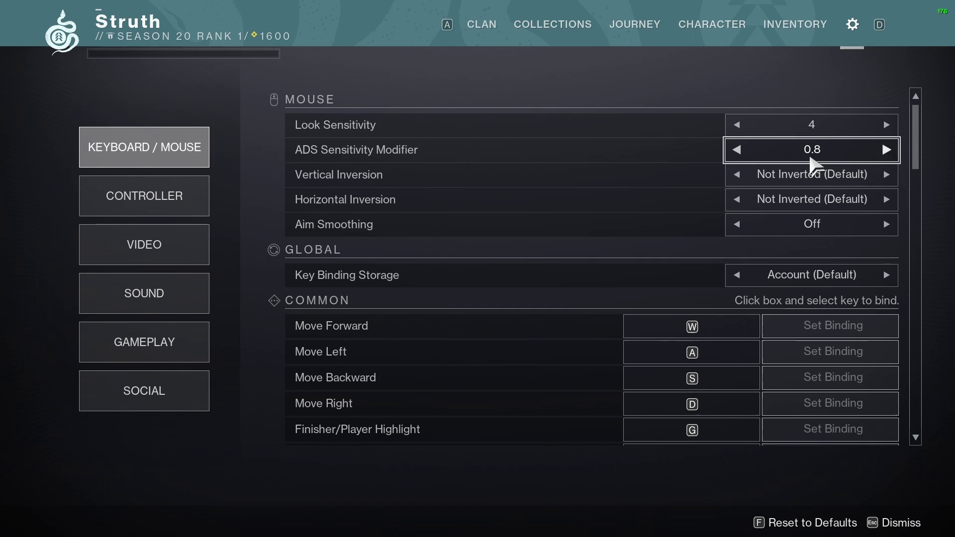
pyautogui.click(737, 151)
# Raise the ADS Sensitivity Modifier one notch back up to 0.8.
pyautogui.click(886, 150)
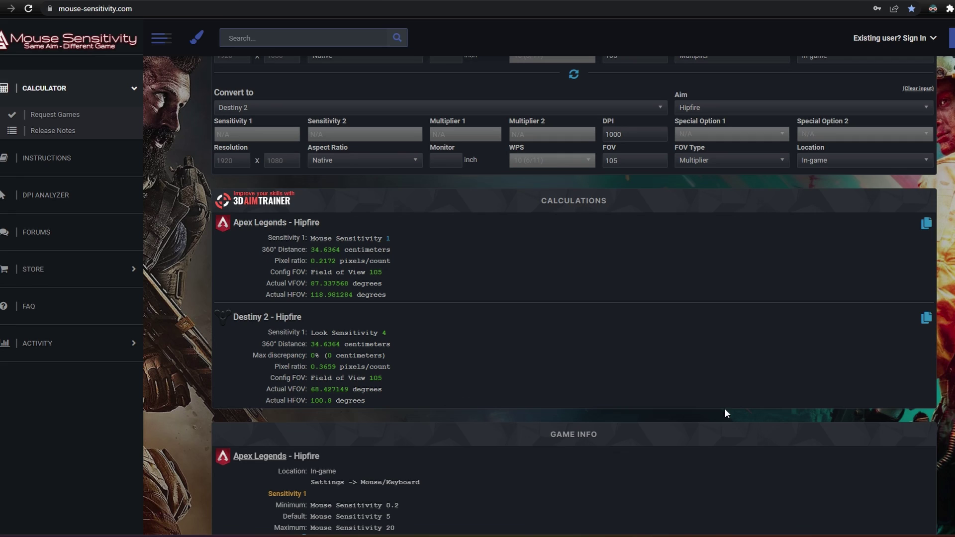
pyautogui.moveTo(313, 249); pyautogui.dragTo(344, 255)
pyautogui.moveTo(313, 344); pyautogui.dragTo(344, 345)
pyautogui.click(509, 339)
pyautogui.scroll(2, 528, 337)
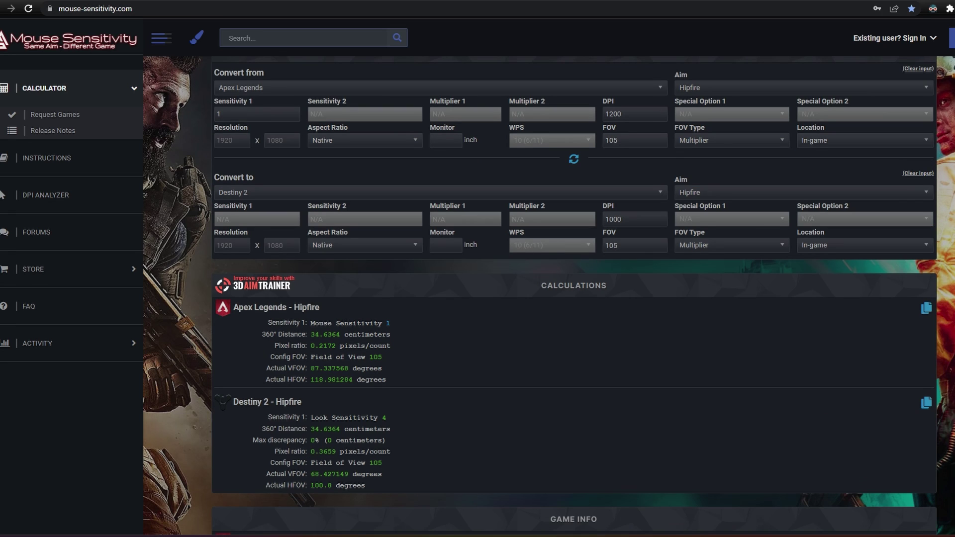
pyautogui.moveTo(309, 380); pyautogui.dragTo(349, 379)
pyautogui.moveTo(310, 485); pyautogui.dragTo(333, 485)
pyautogui.click(467, 472)
pyautogui.click(616, 140)
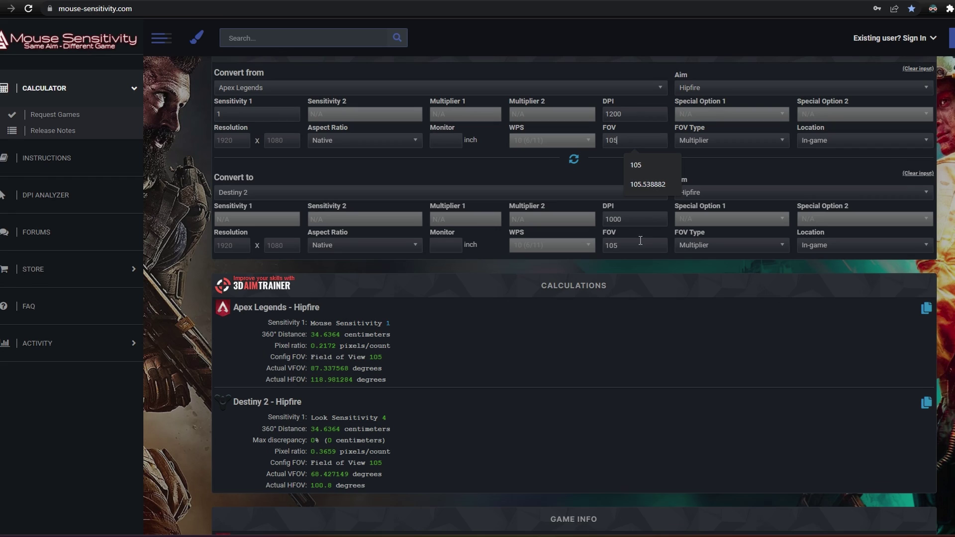
pyautogui.moveTo(641, 244); pyautogui.dragTo(619, 244)
pyautogui.click(651, 347)
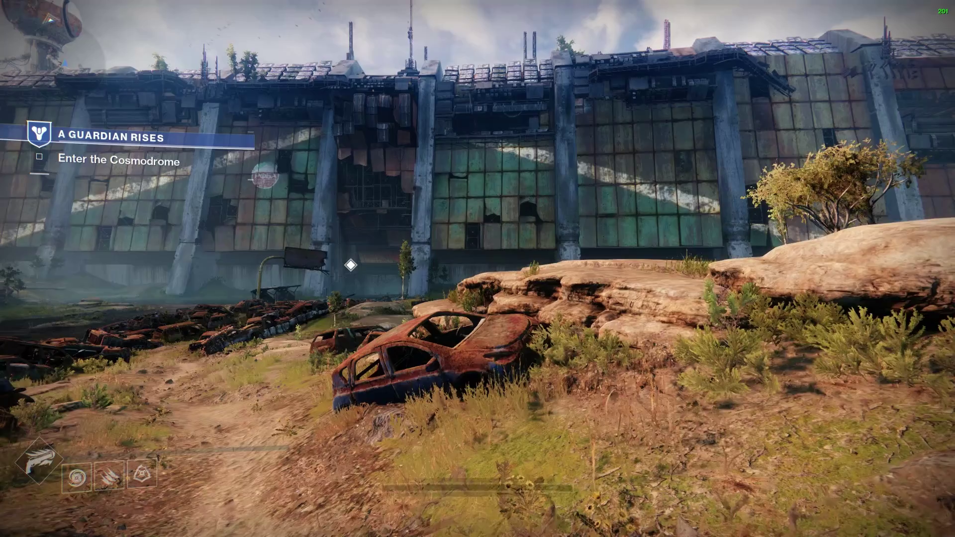
pyautogui.press('Escape')
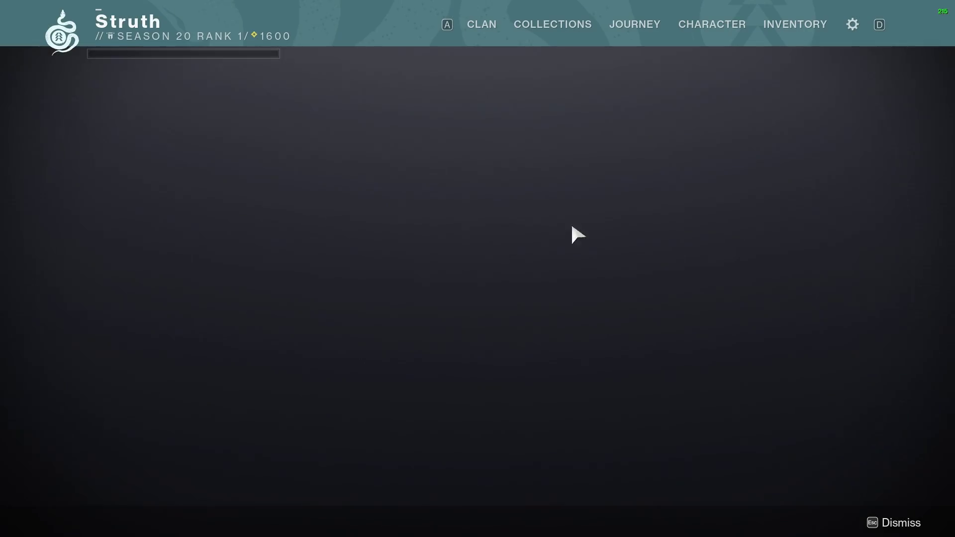